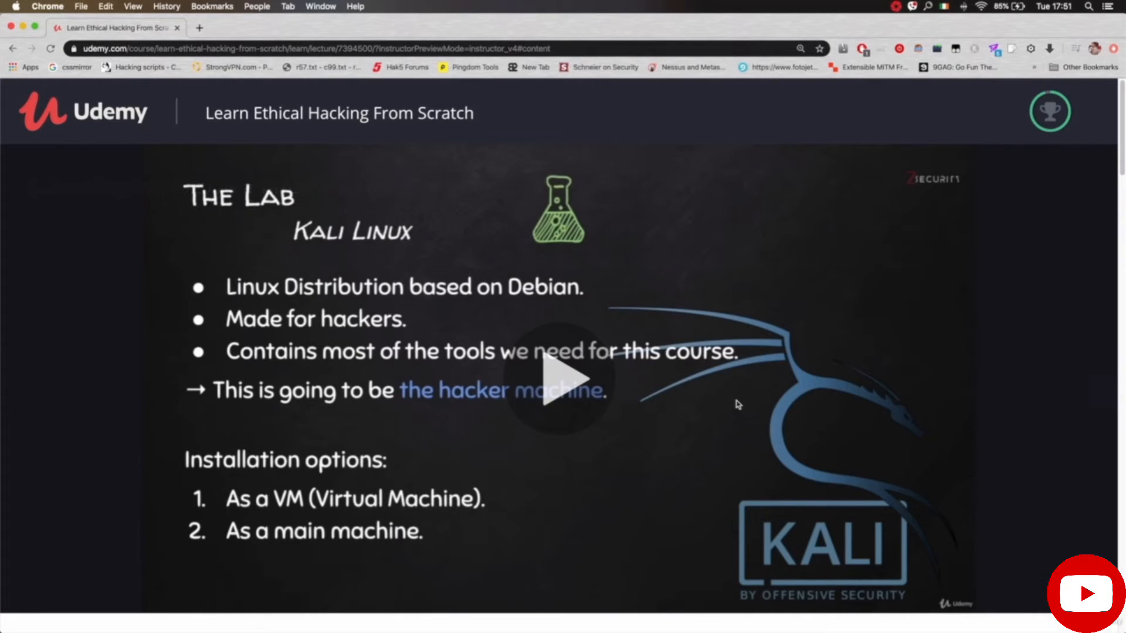
Step: Open the Kali 2020 Download Page link from lecture 5's Resources in a new tab
{"action": "scroll", "coordinate": [608, 429], "scroll_direction": "down", "scroll_amount": 5}
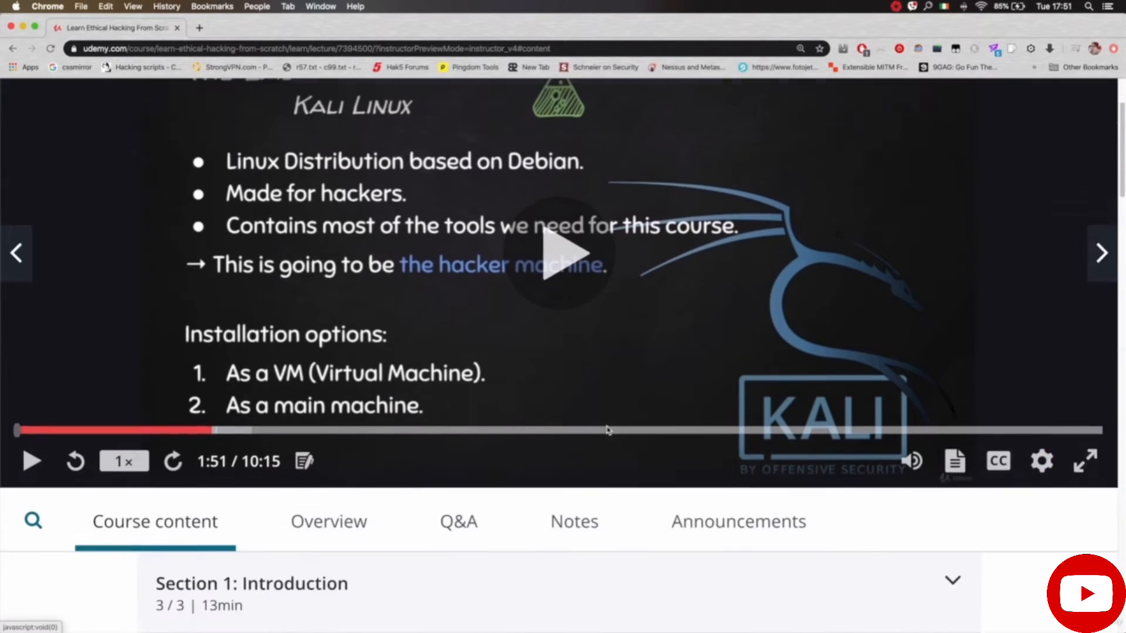
{"action": "scroll", "coordinate": [608, 429], "scroll_direction": "down", "scroll_amount": 3}
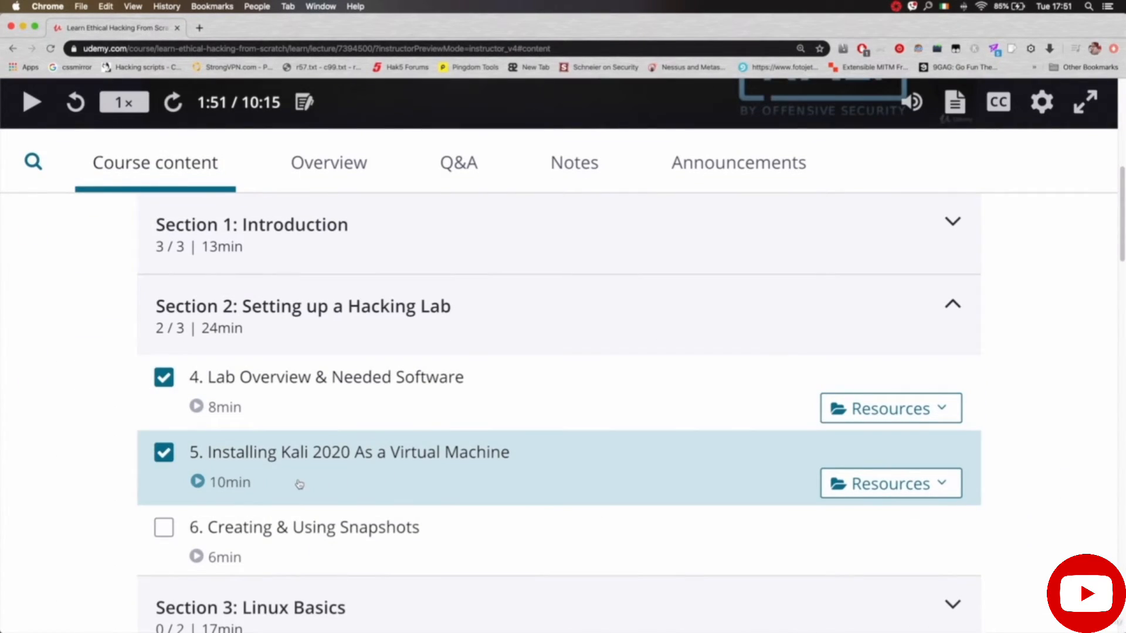
{"action": "scroll", "coordinate": [810, 478], "scroll_direction": "down", "scroll_amount": 1}
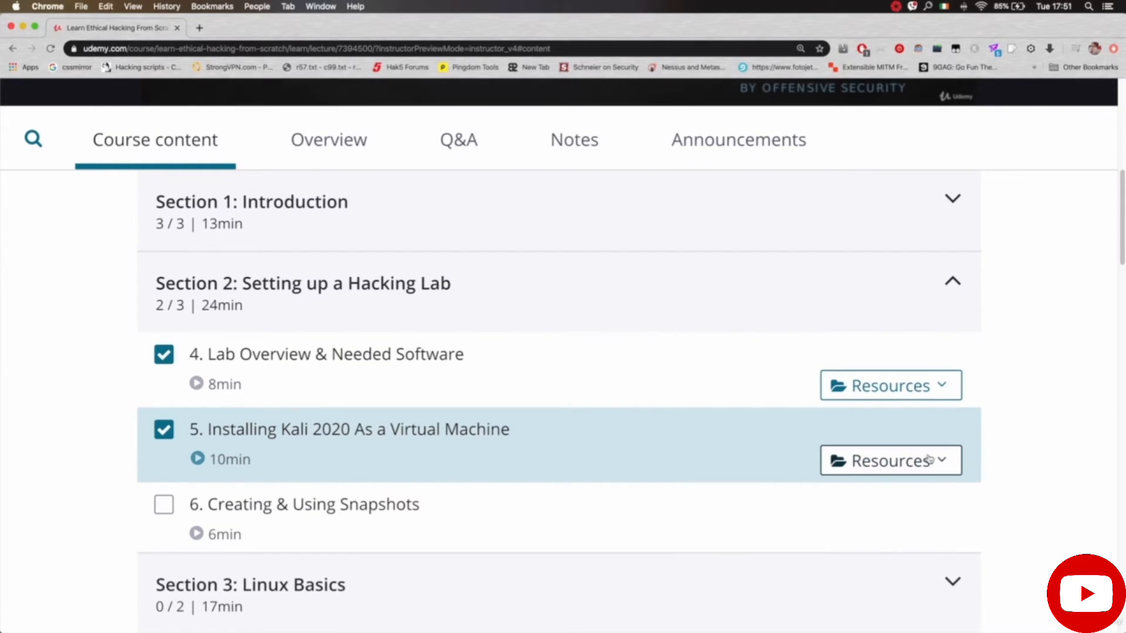
{"action": "left_click", "coordinate": [932, 461]}
{"action": "scroll", "coordinate": [865, 493], "scroll_direction": "down", "scroll_amount": 1}
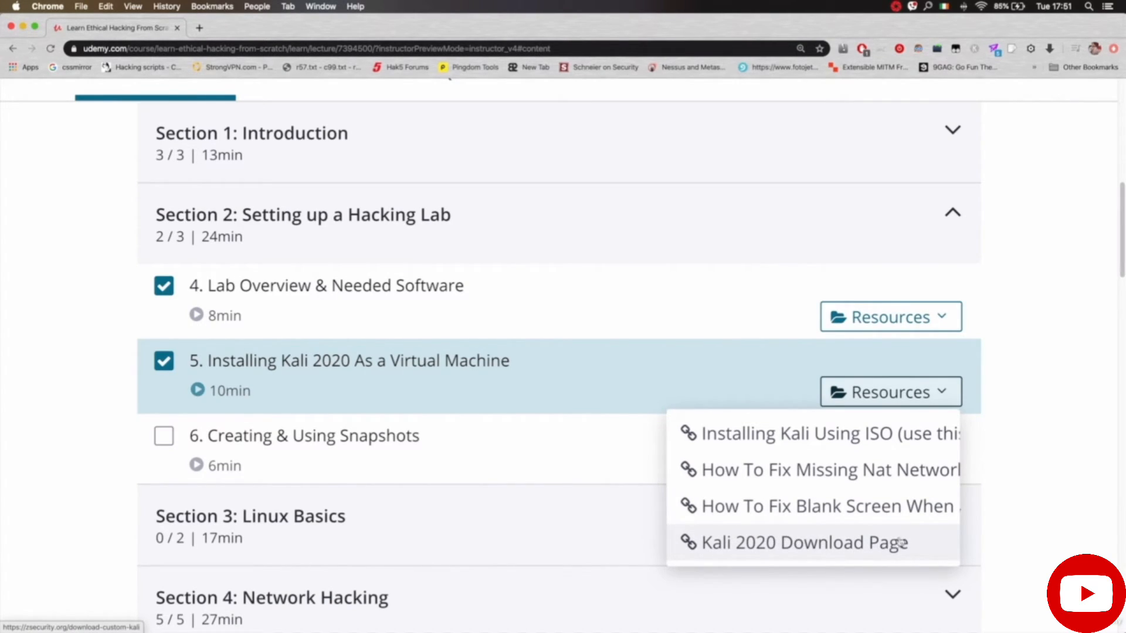
{"action": "left_click", "coordinate": [918, 543]}
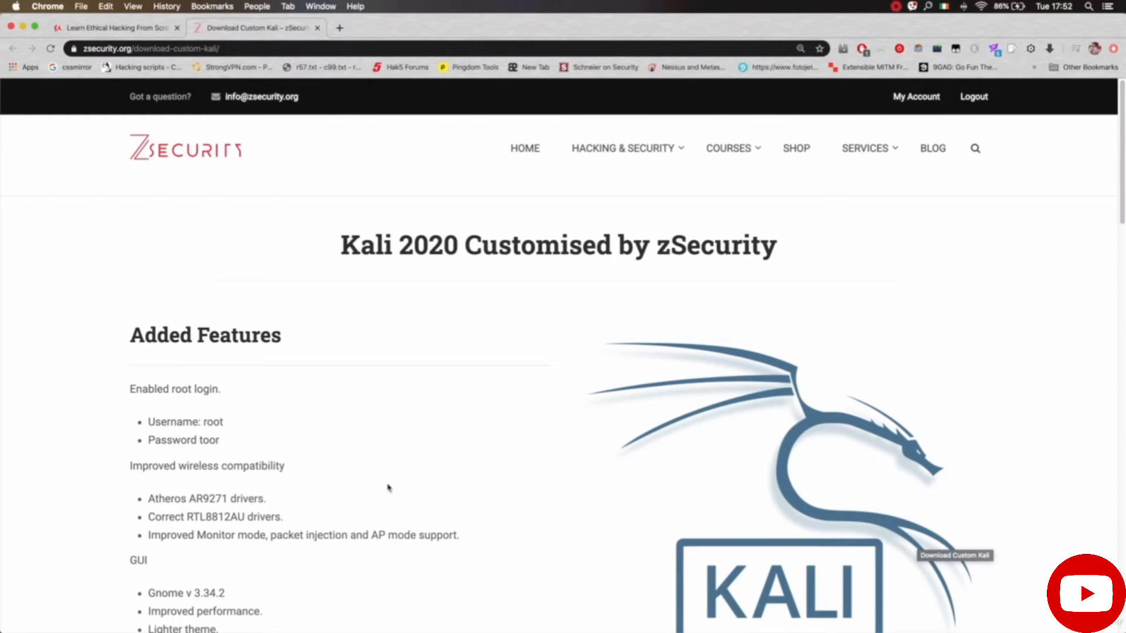
Step: Scroll the Kali 2020 Customised page to the Download section's 64-bit and 32-bit links
{"action": "scroll", "coordinate": [374, 481], "scroll_direction": "down", "scroll_amount": 1}
{"action": "scroll", "coordinate": [374, 481], "scroll_direction": "down", "scroll_amount": 8}
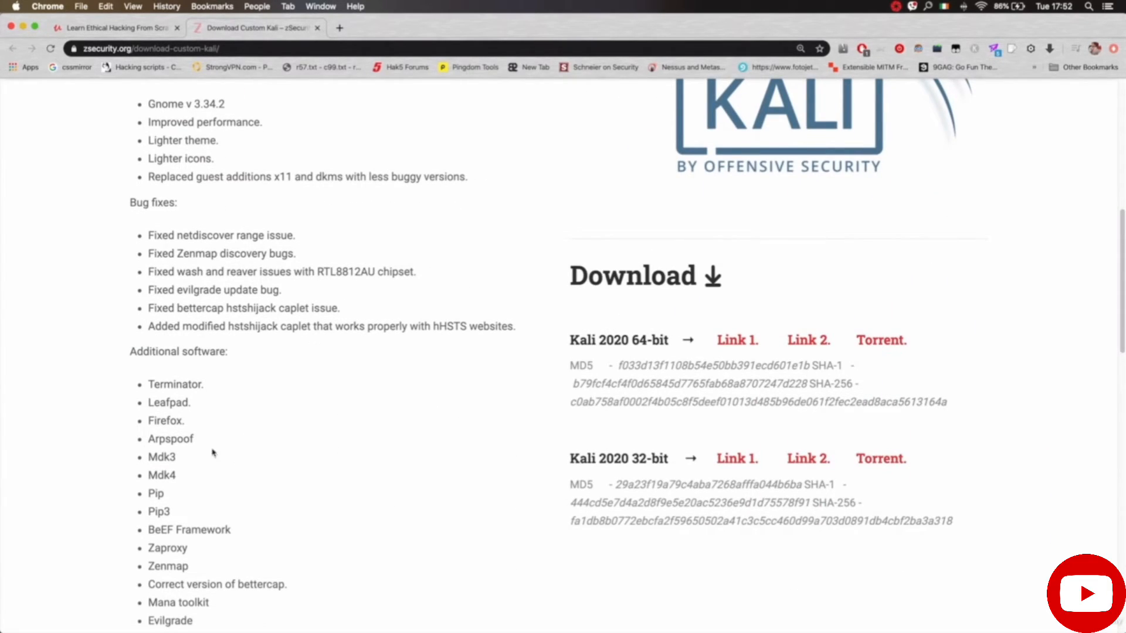
{"action": "scroll", "coordinate": [218, 515], "scroll_direction": "down", "scroll_amount": 1}
{"action": "scroll", "coordinate": [218, 514], "scroll_direction": "down", "scroll_amount": 2}
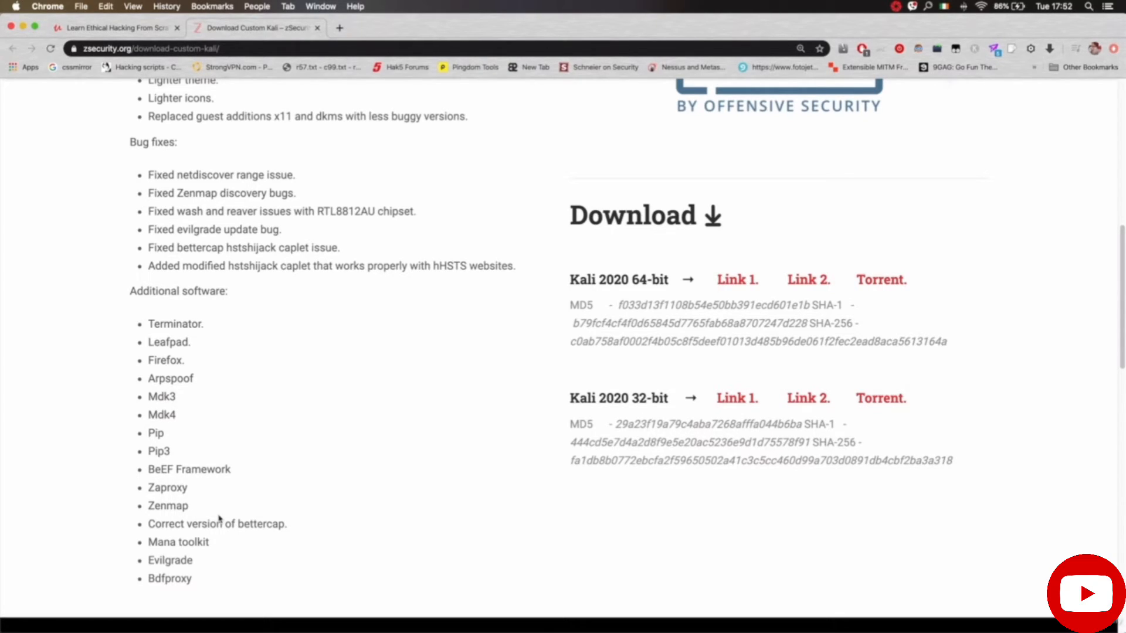
{"action": "scroll", "coordinate": [219, 518], "scroll_direction": "up", "scroll_amount": 1}
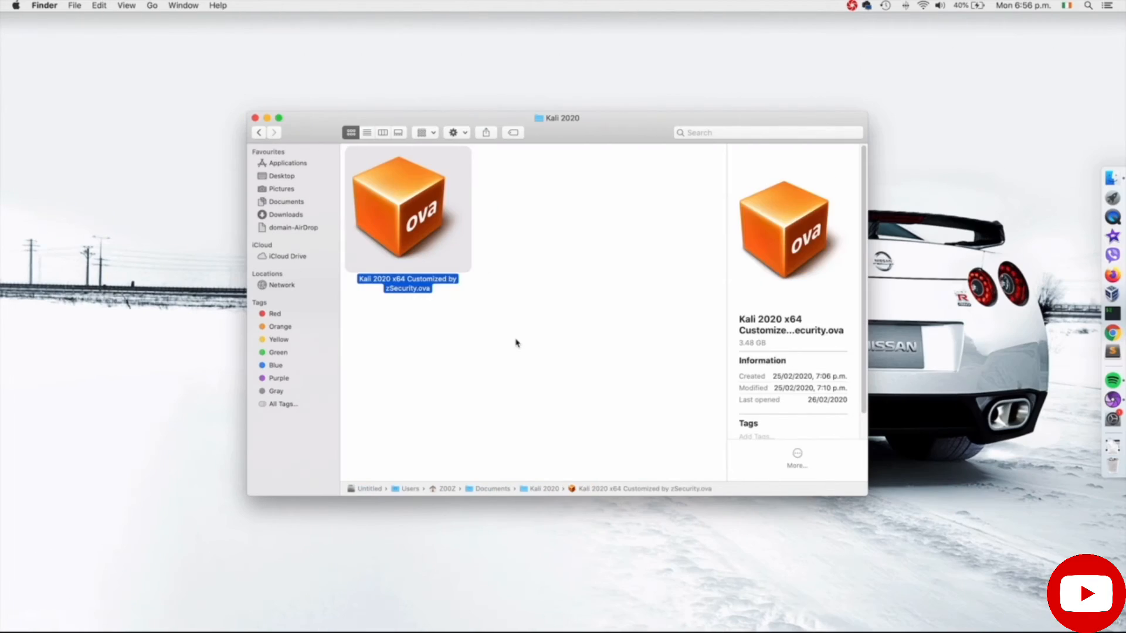
Step: Launch the VirtualBox import of 'Kali 2020 x64 Customized by zSecurity.ova' from the Kali 2020 folder
{"action": "left_click_drag", "start_coordinate": [517, 342], "coordinate": [414, 237]}
{"action": "left_click", "coordinate": [401, 298]}
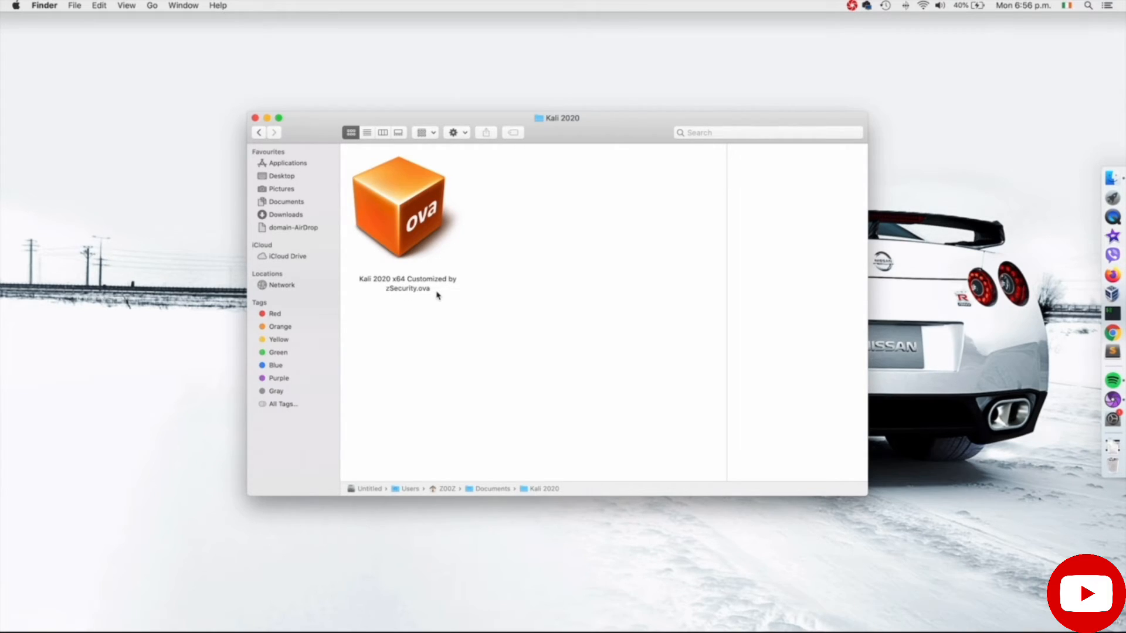
{"action": "left_click", "coordinate": [419, 254]}
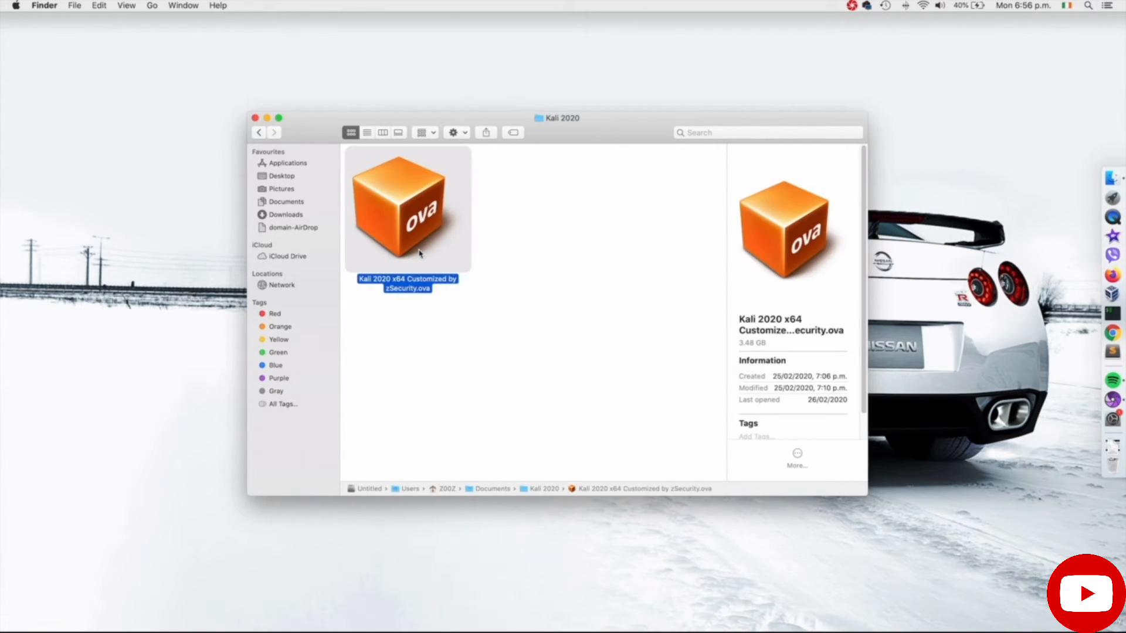
{"action": "double_click", "coordinate": [413, 237]}
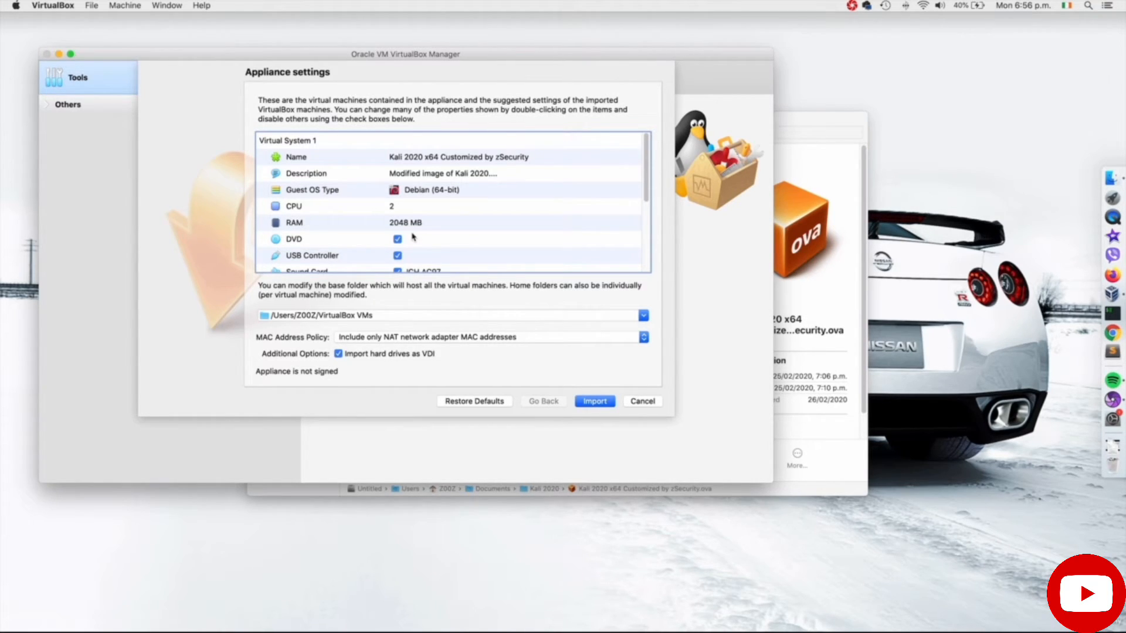
Step: Review the appliance settings (Debian 64-bit, 2 CPUs, 2048 MB RAM) and import the appliance
{"action": "scroll", "coordinate": [443, 256], "scroll_direction": "down", "scroll_amount": 5}
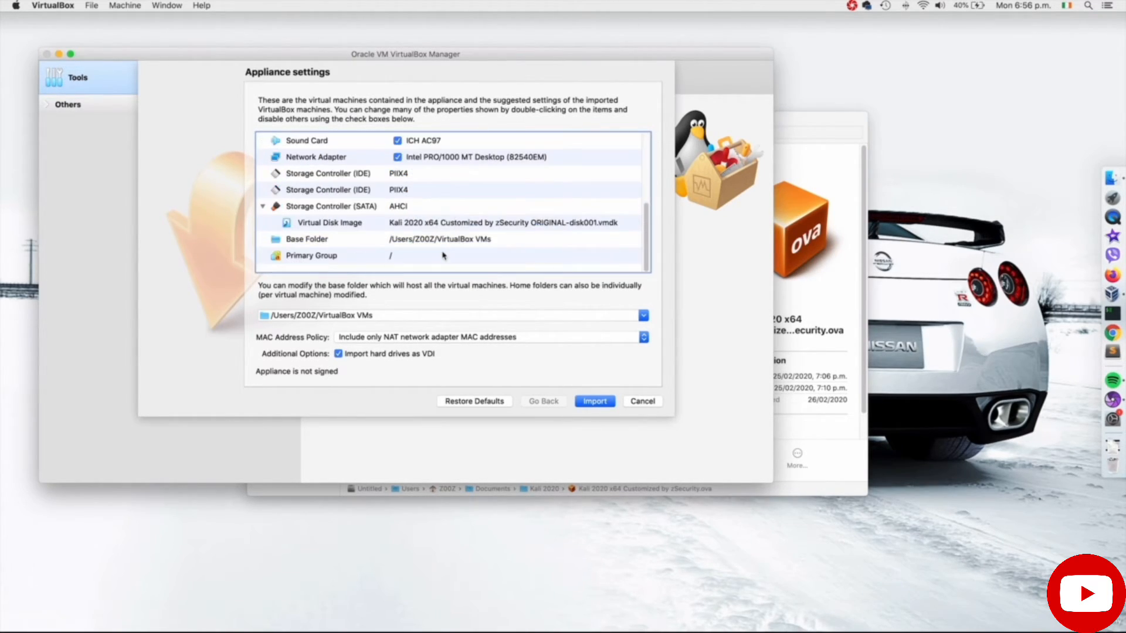
{"action": "scroll", "coordinate": [443, 256], "scroll_direction": "up", "scroll_amount": 5}
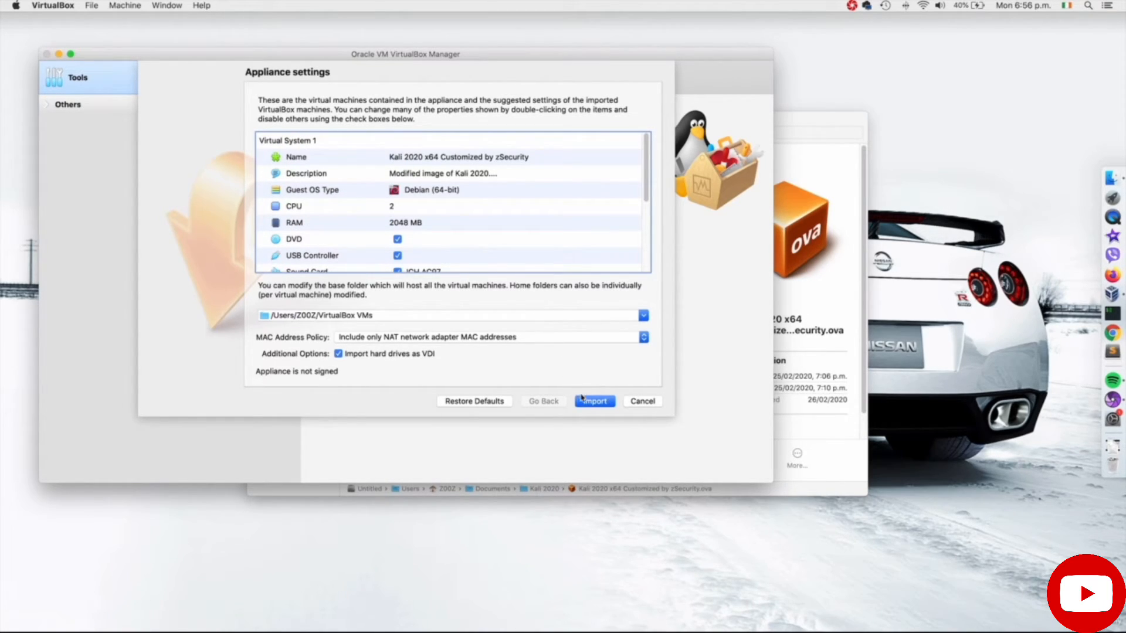
{"action": "left_click", "coordinate": [583, 403]}
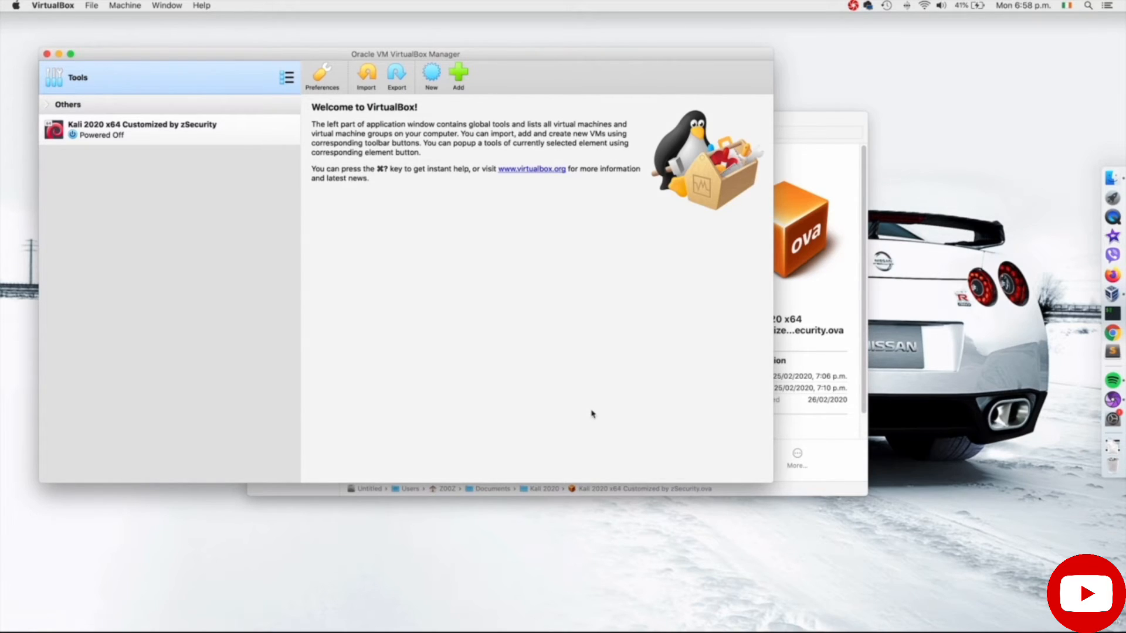
Step: Select the Kali 2020 x64 machine and bring up its Settings window
{"action": "left_click", "coordinate": [163, 137]}
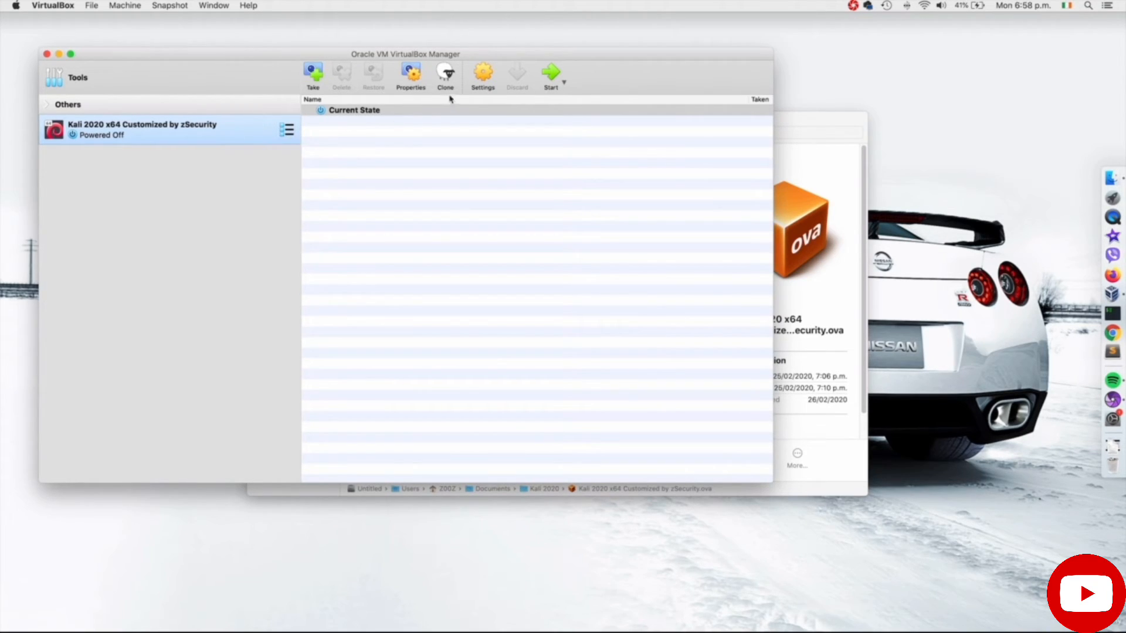
{"action": "left_click", "coordinate": [481, 85]}
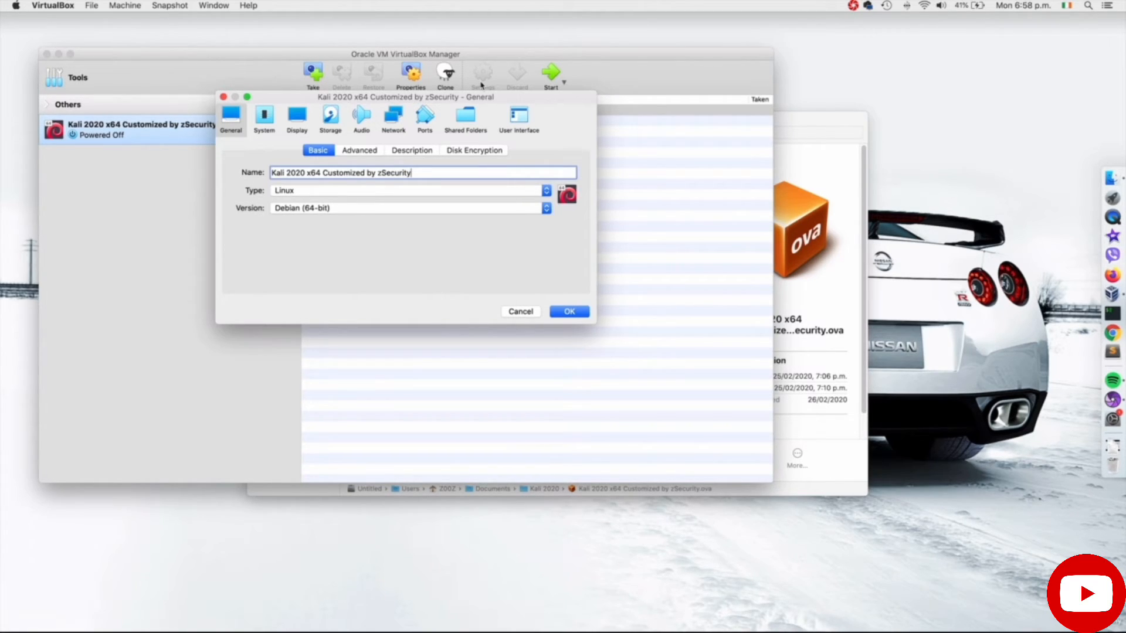
Step: Check the System page's base memory, leaving it at 2048 MB
{"action": "left_click", "coordinate": [270, 124]}
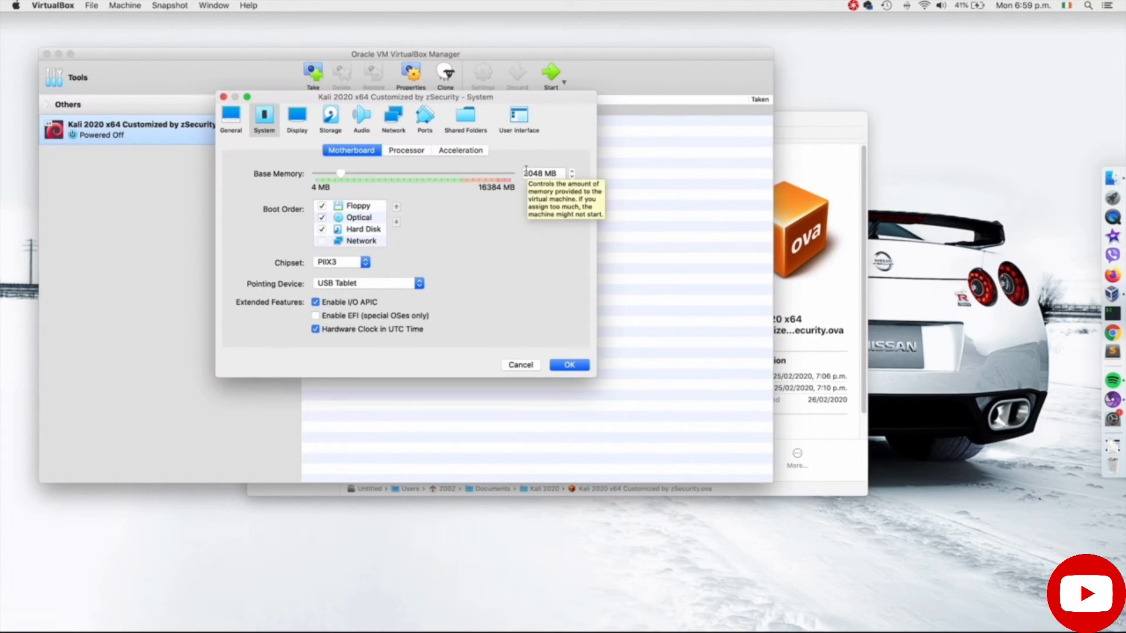
{"action": "left_click_drag", "start_coordinate": [344, 177], "coordinate": [362, 178]}
{"action": "left_click_drag", "start_coordinate": [402, 179], "coordinate": [339, 180]}
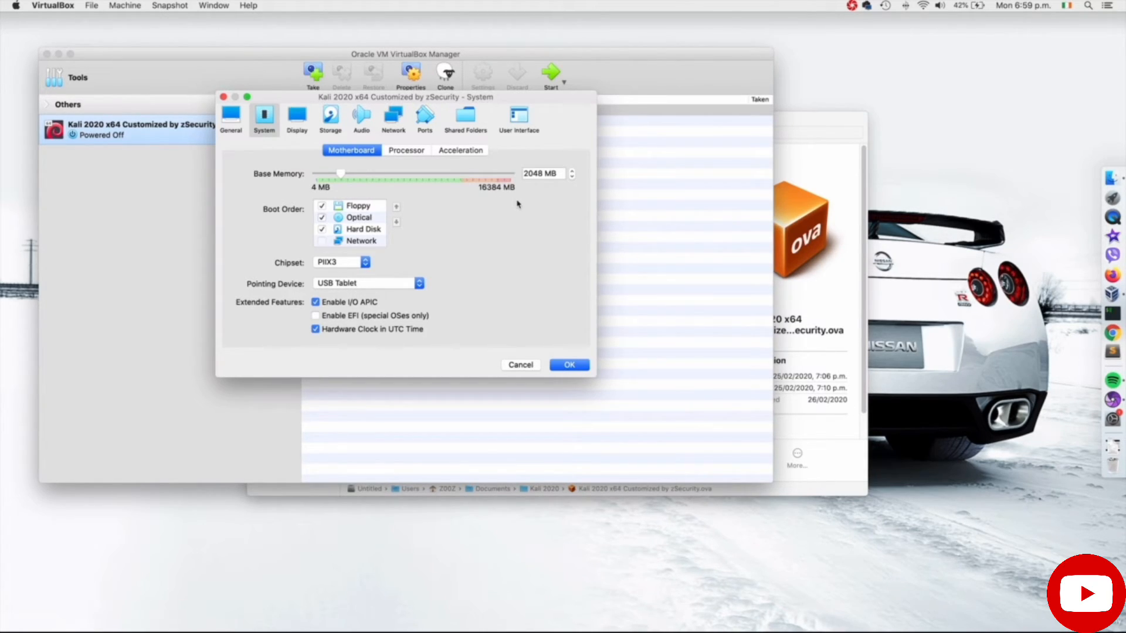
{"action": "double_click", "coordinate": [540, 173]}
{"action": "triple_click", "coordinate": [541, 173]}
{"action": "double_click", "coordinate": [541, 173]}
Step: Review the Processor tab's CPU count, keeping 2 CPUs
{"action": "left_click", "coordinate": [422, 156]}
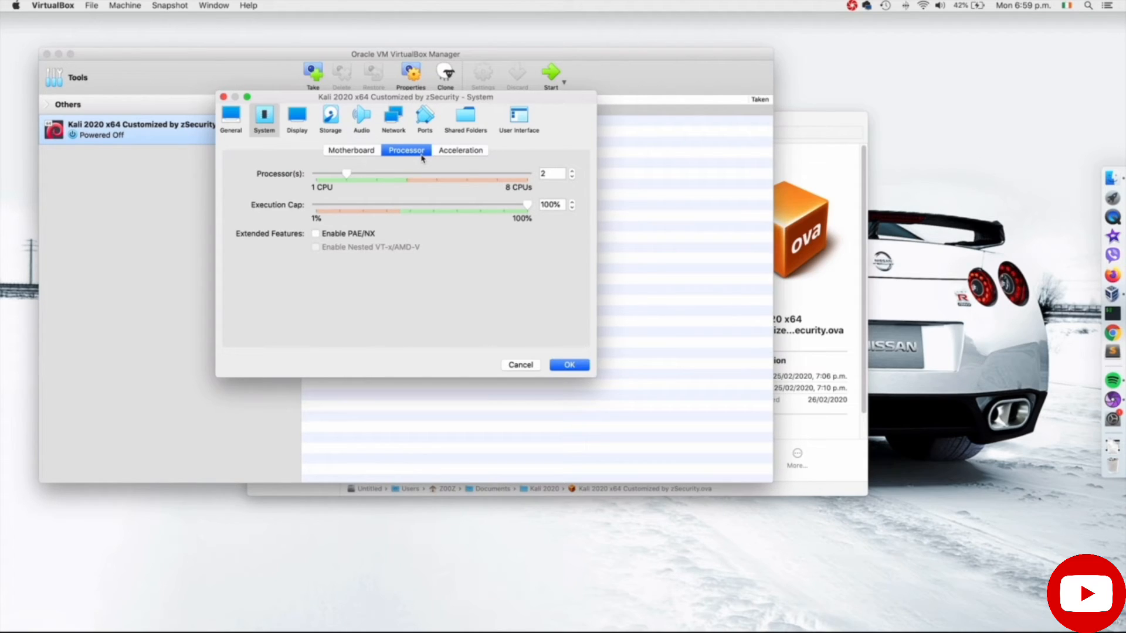
{"action": "double_click", "coordinate": [542, 173]}
{"action": "mouse_move", "coordinate": [348, 174]}
{"action": "left_mouse_down"}
{"action": "mouse_move", "coordinate": [410, 174]}
{"action": "mouse_move", "coordinate": [306, 178]}
{"action": "mouse_move", "coordinate": [342, 180]}
{"action": "left_mouse_up"}
Step: Attach Network Adapter 1 to NAT Network, using the NatNetwork network
{"action": "left_click", "coordinate": [403, 132]}
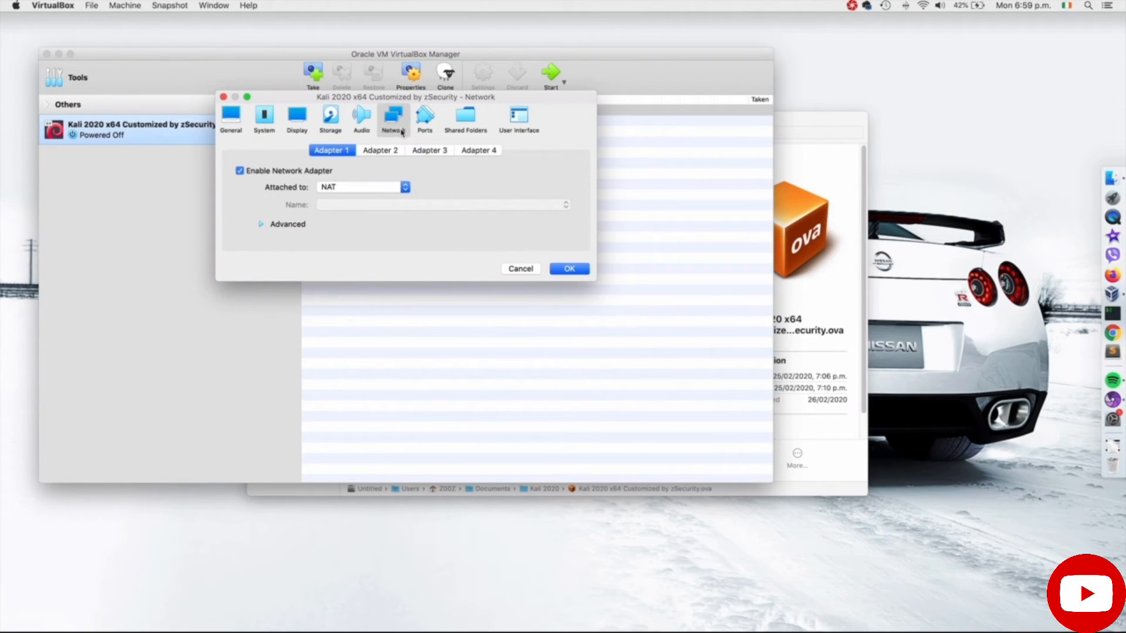
{"action": "left_click", "coordinate": [393, 187]}
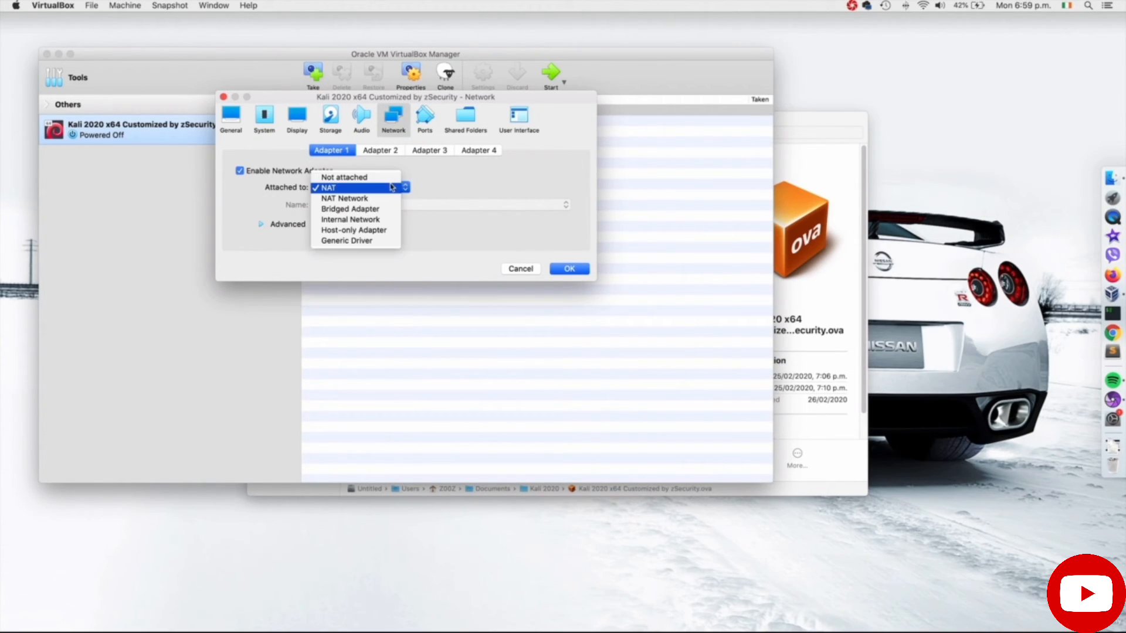
{"action": "left_click", "coordinate": [390, 199]}
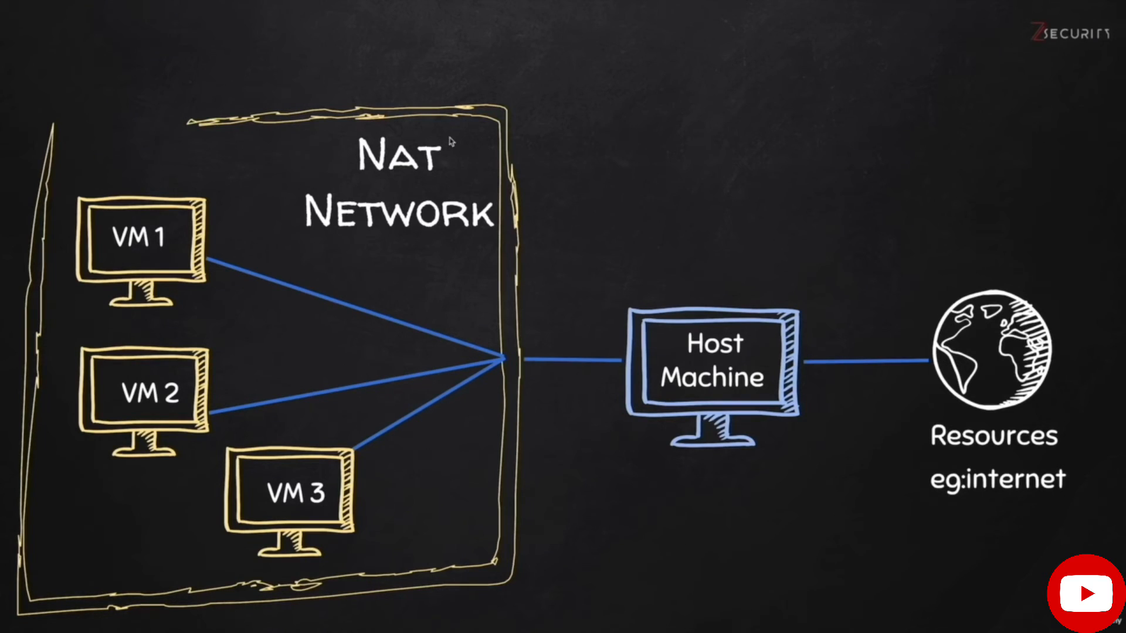
{"action": "mouse_move", "coordinate": [220, 551]}
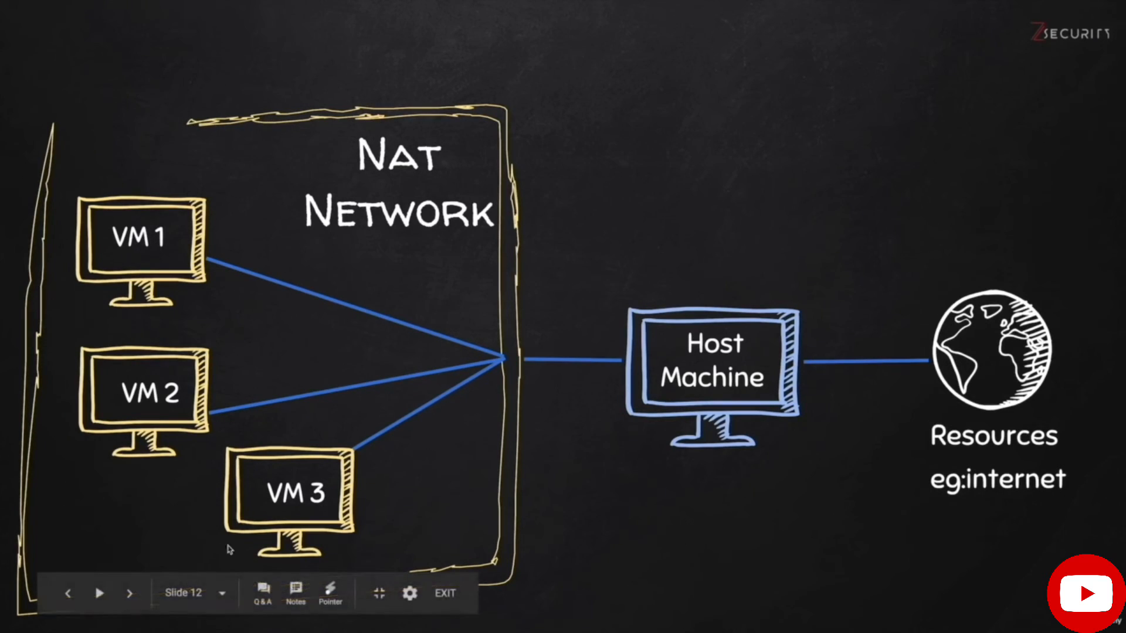
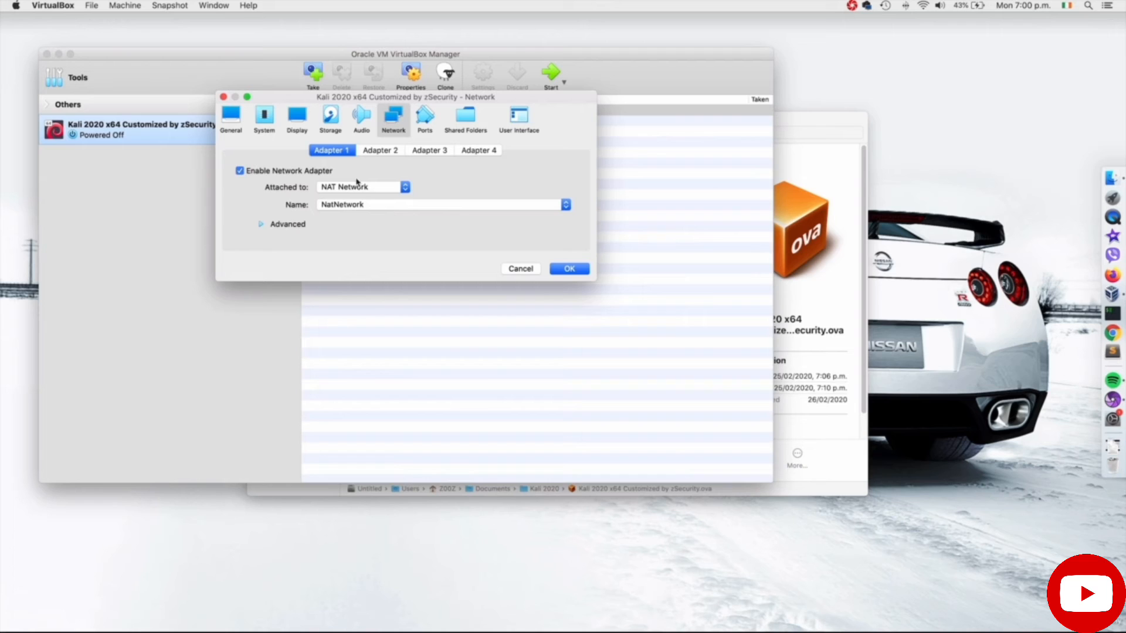
Step: Switch to the Kali VM's Display settings, showing 128 MB video memory
{"action": "left_click", "coordinate": [291, 124]}
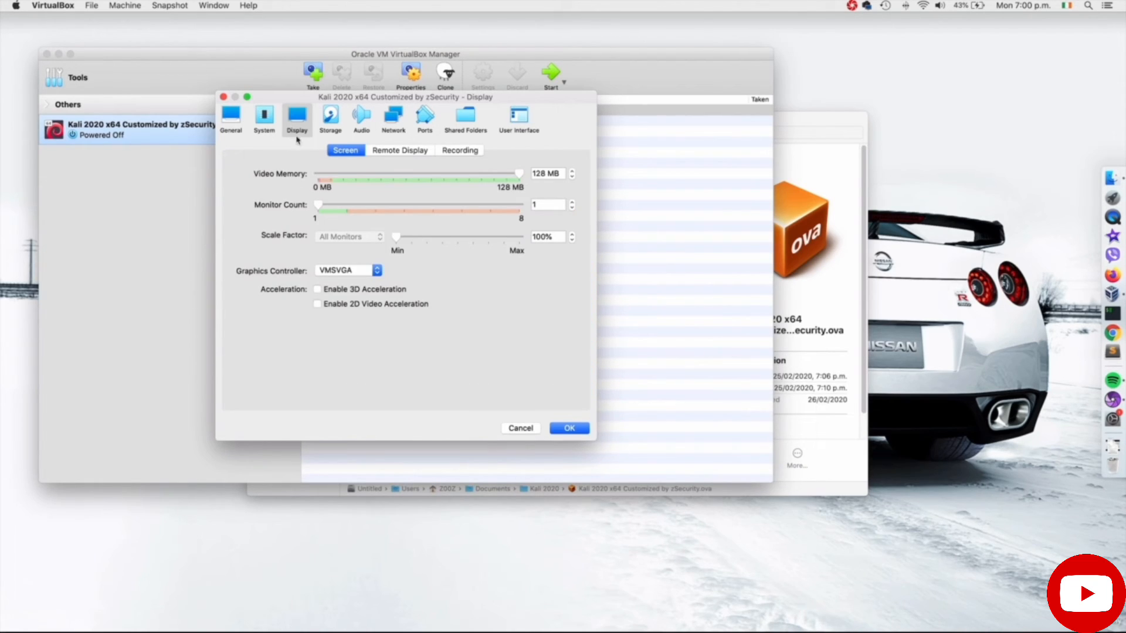
Step: Increase the screen Scale Factor, save the settings, and start the Kali VM
{"action": "left_click_drag", "start_coordinate": [391, 241], "coordinate": [456, 250]}
{"action": "left_click", "coordinate": [561, 428]}
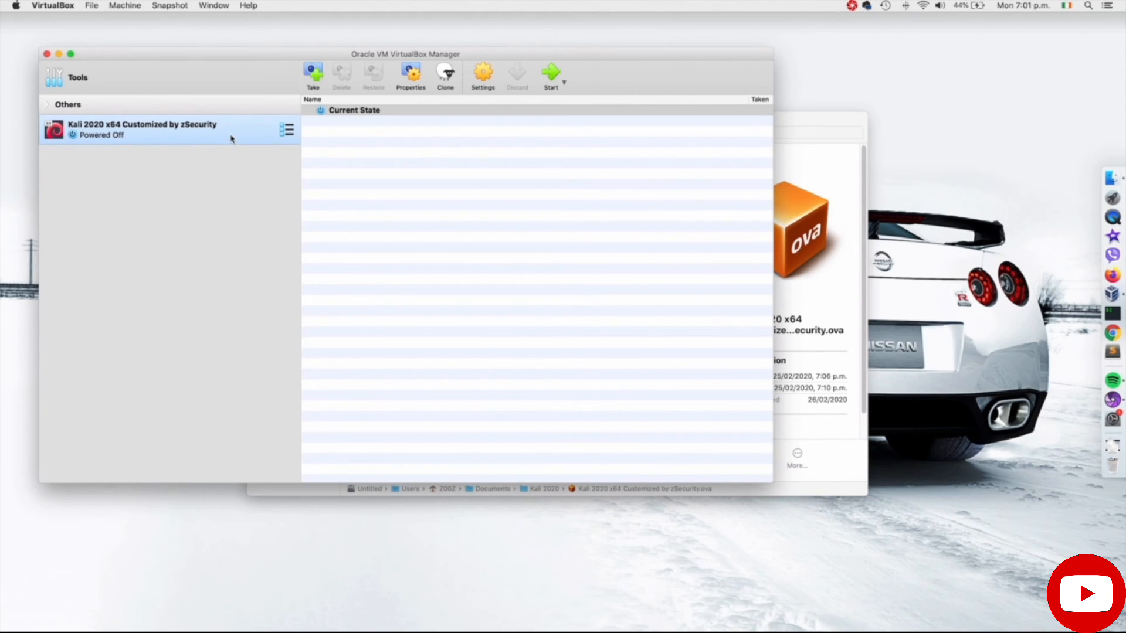
{"action": "left_click", "coordinate": [549, 78]}
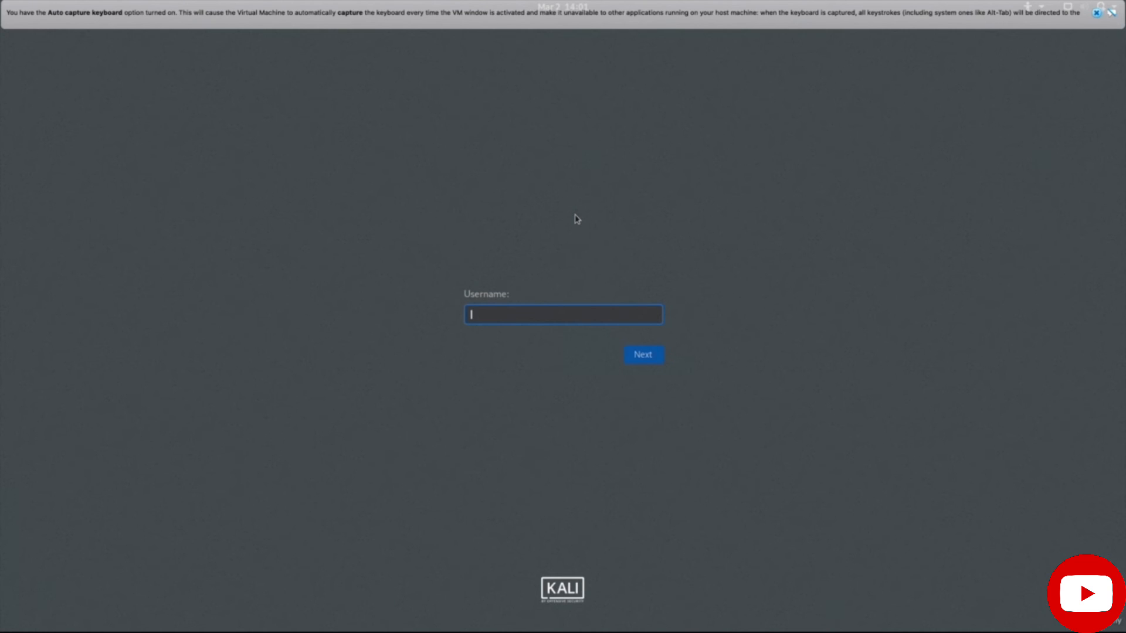
Step: Log in to Kali with username root and the account password
{"action": "type", "text": "root"}
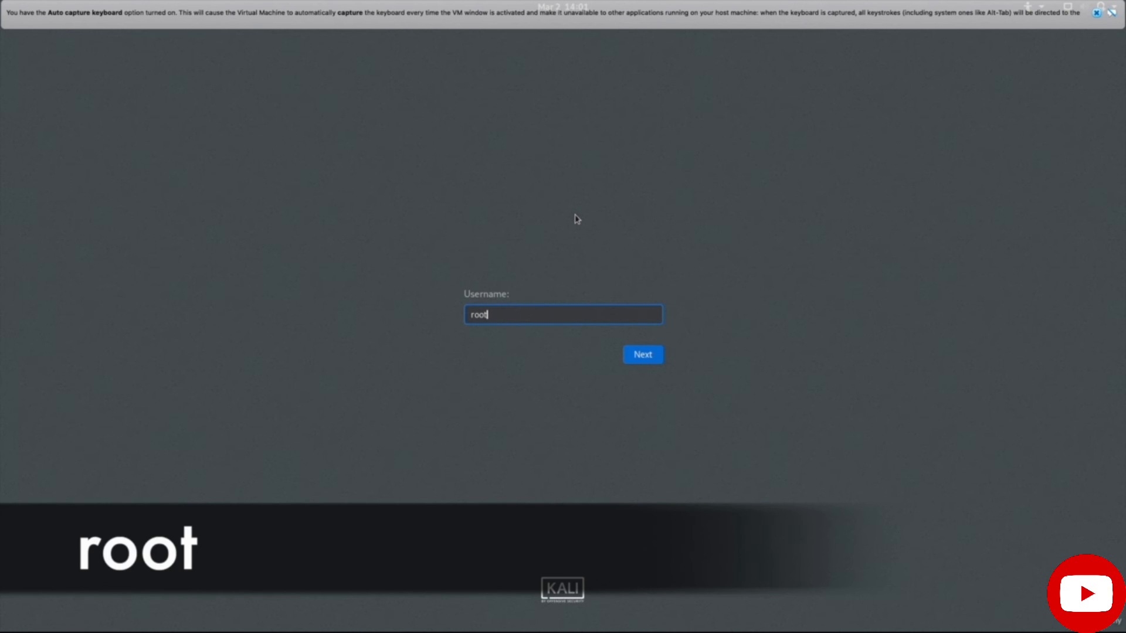
{"action": "key", "text": "Return"}
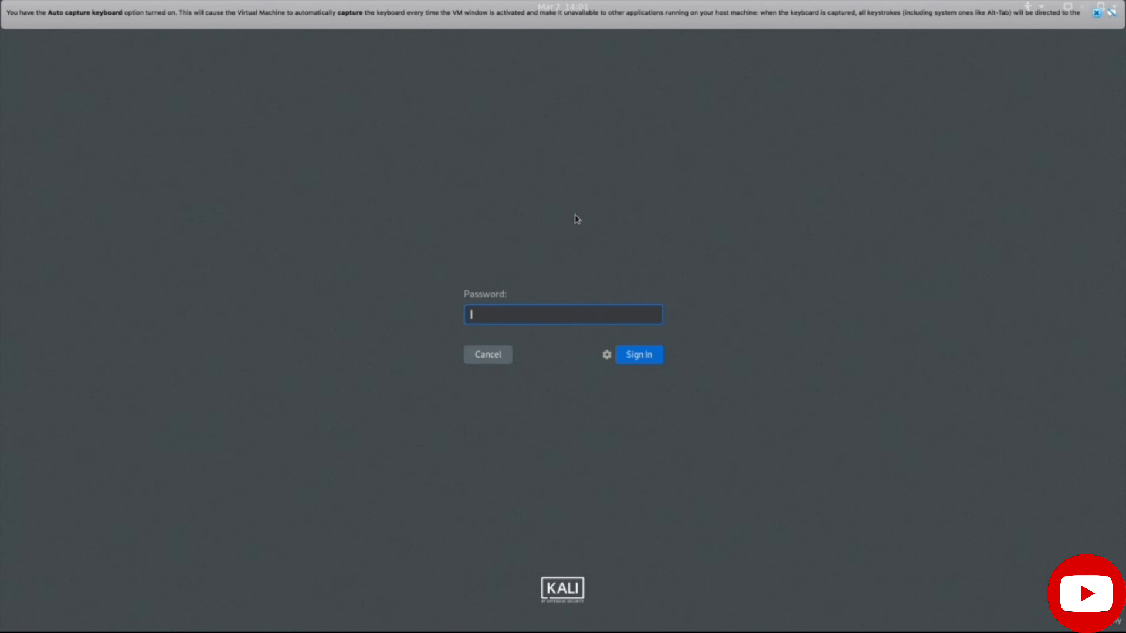
{"action": "type", "text": "toor"}
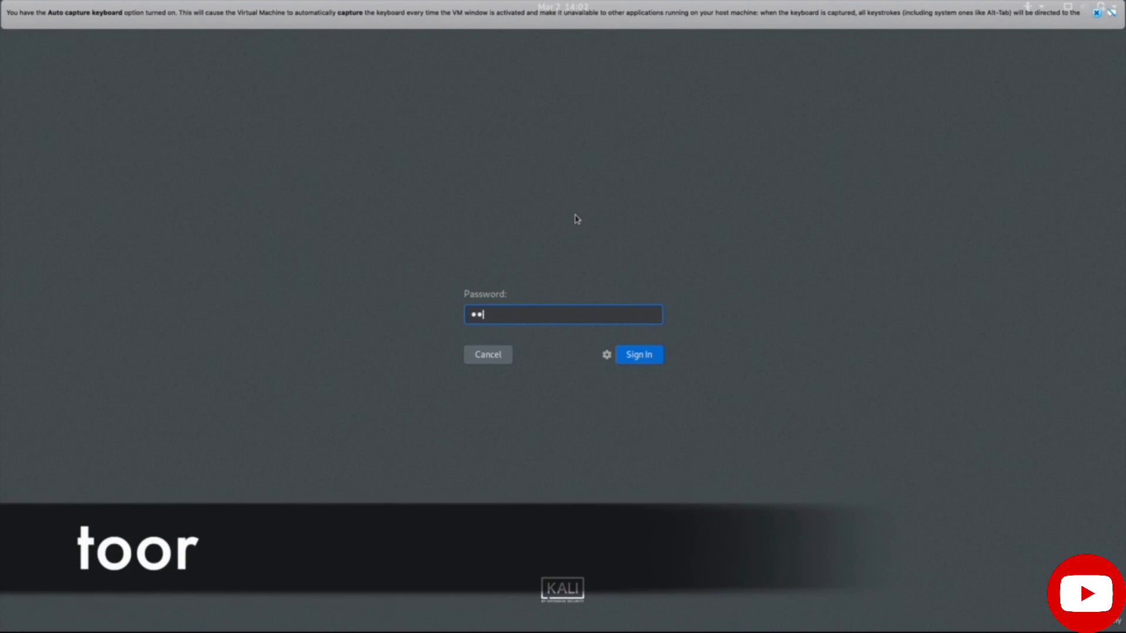
{"action": "key", "text": "Return"}
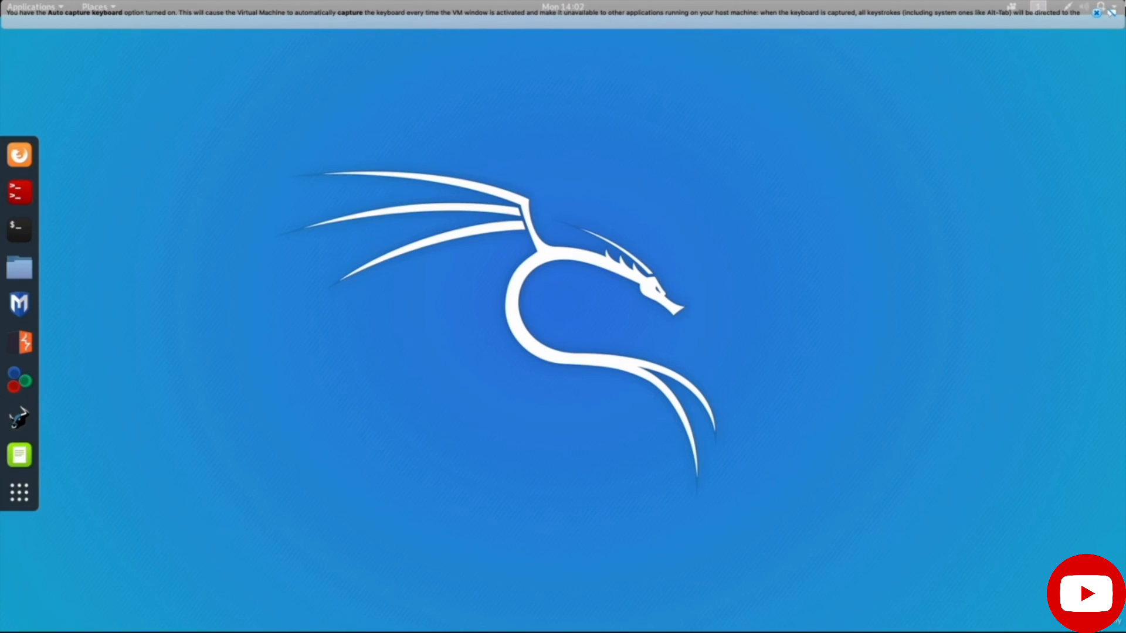
Step: Dismiss the auto-capture notice and check the wired connection in the system status menu
{"action": "left_click", "coordinate": [1095, 13]}
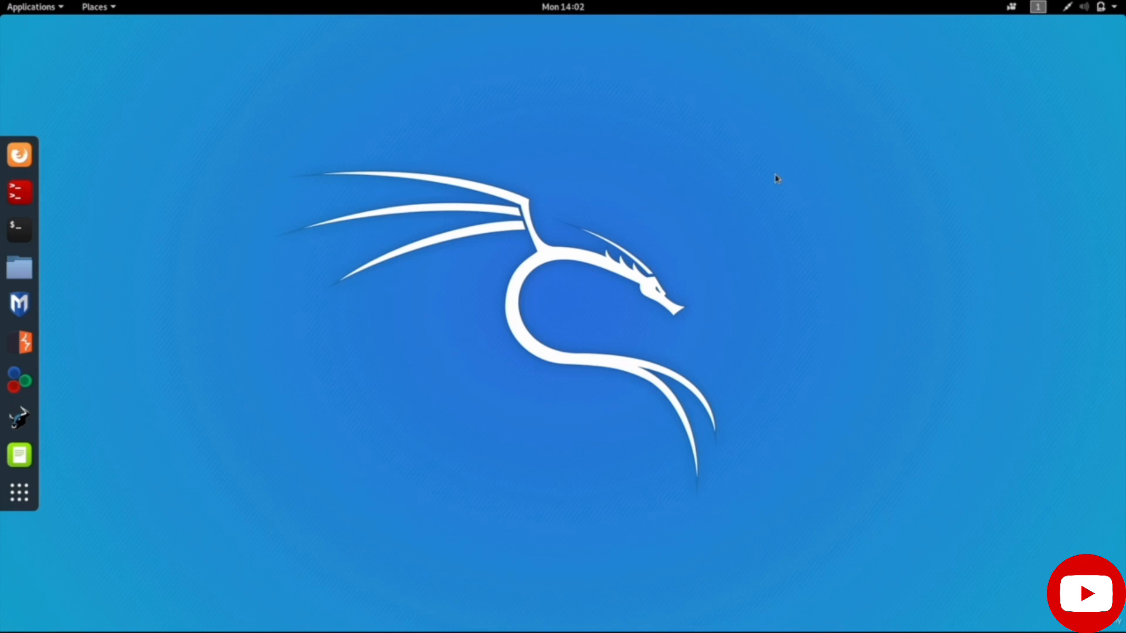
{"action": "left_click", "coordinate": [1113, 8]}
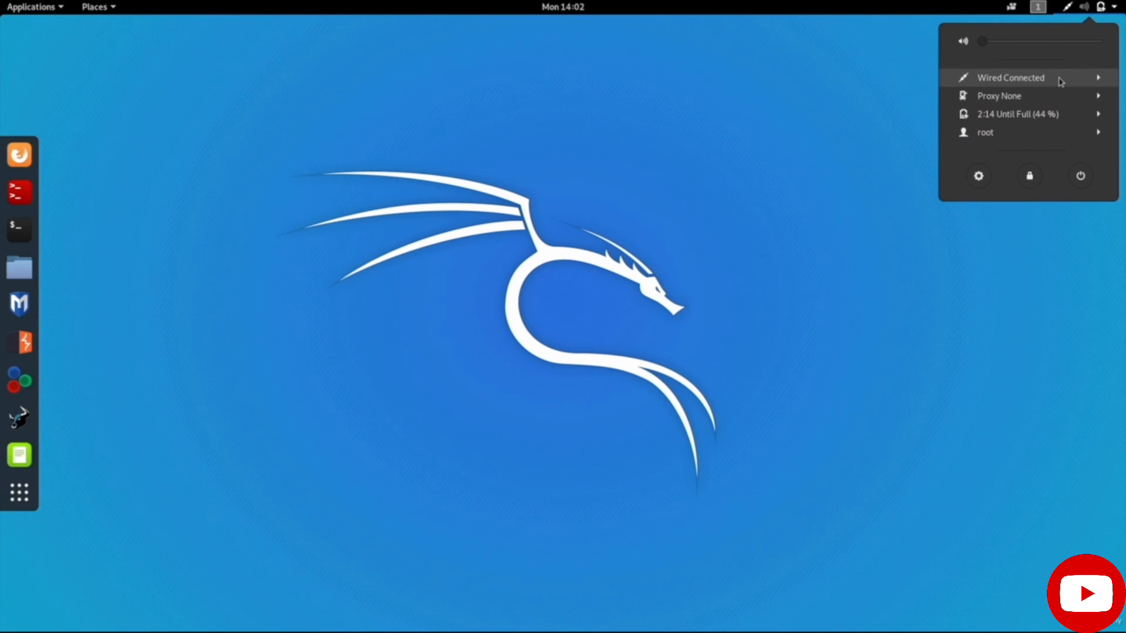
{"action": "left_click", "coordinate": [674, 208]}
Step: Launch Firefox ESR and focus its address bar
{"action": "left_click", "coordinate": [20, 154]}
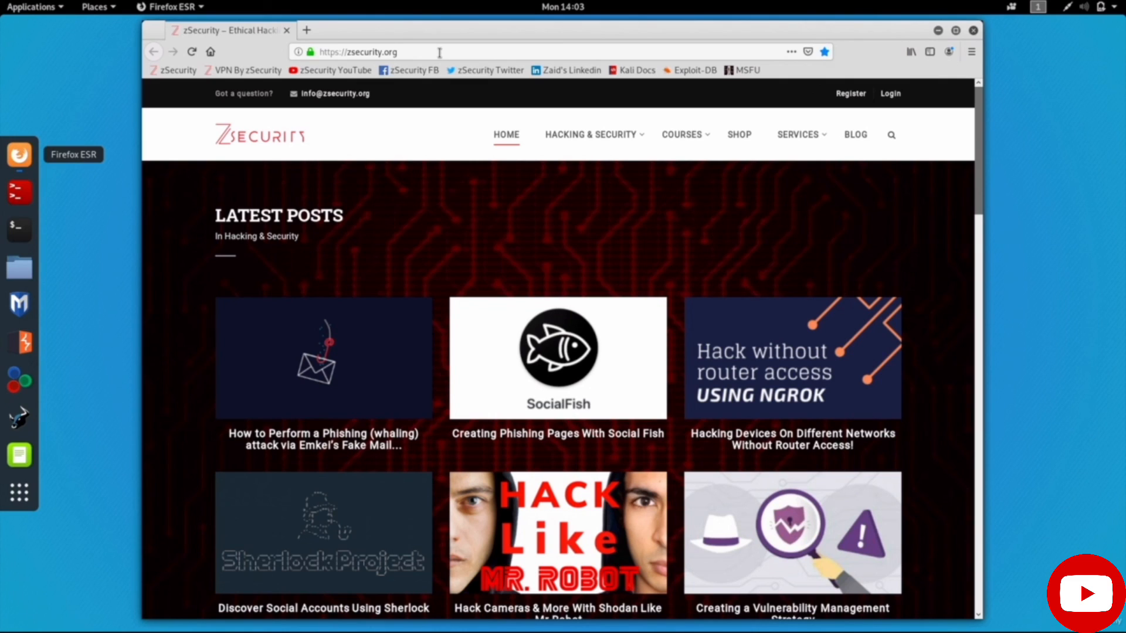
{"action": "left_click", "coordinate": [440, 52]}
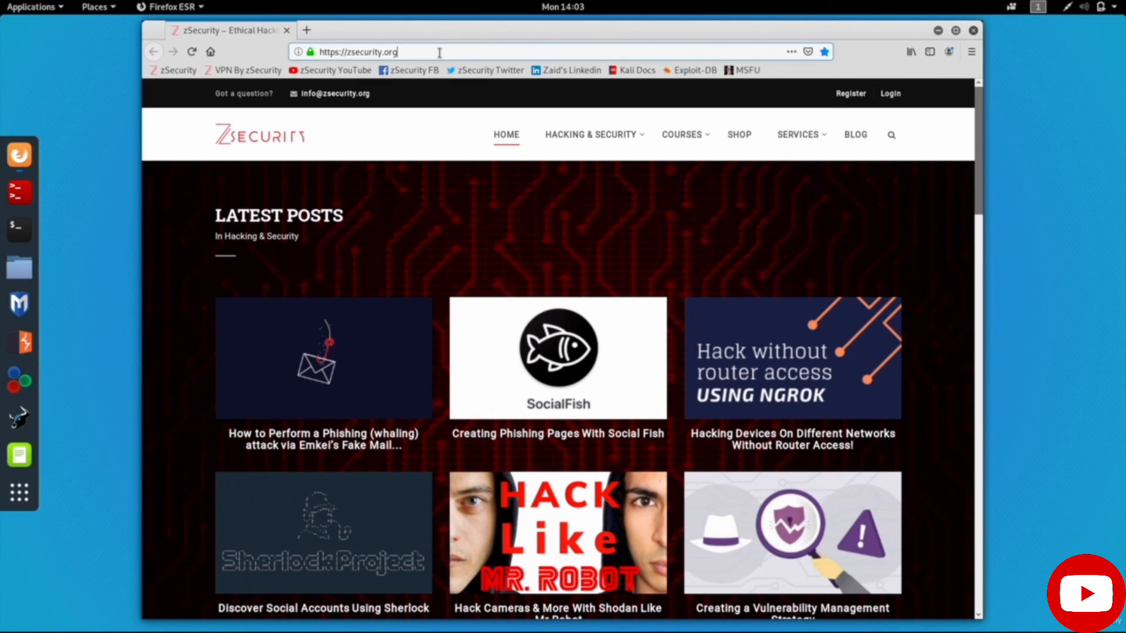